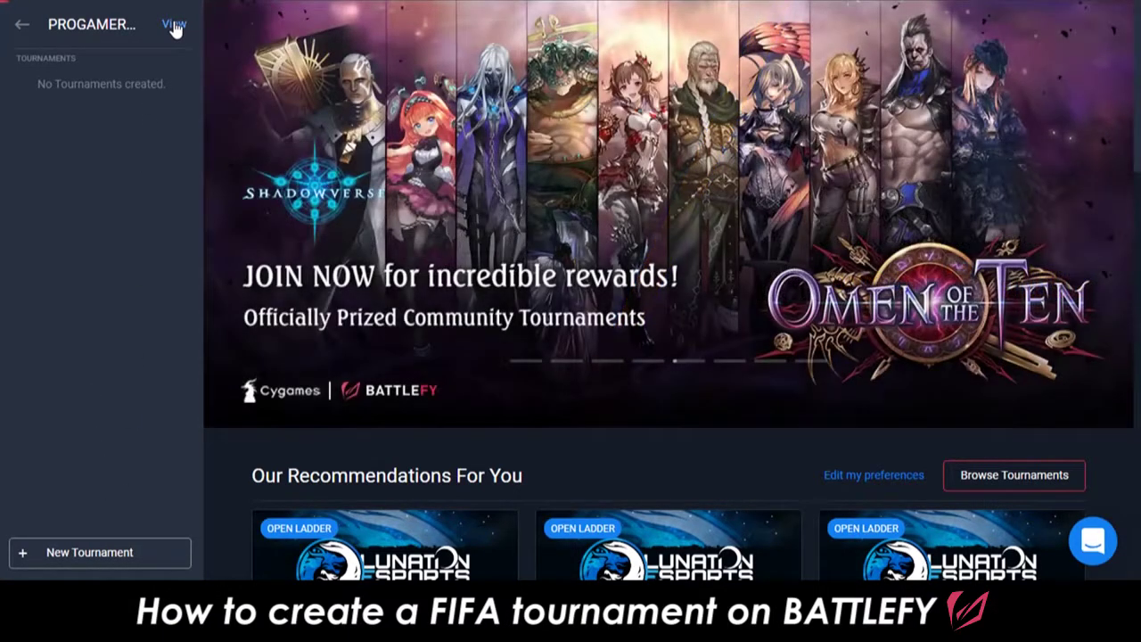
# Step: Open the ProGamer123 Tournaments organization page and scroll down to Create Your Tournament
pyautogui.click(174, 25)
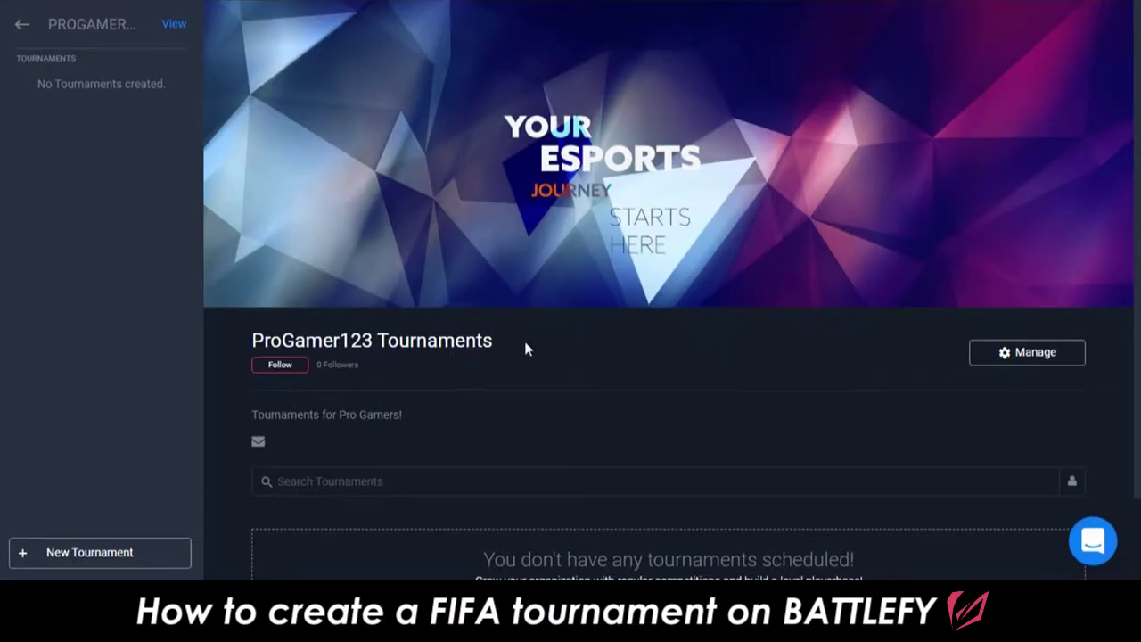
pyautogui.scroll(-1, 648, 130)
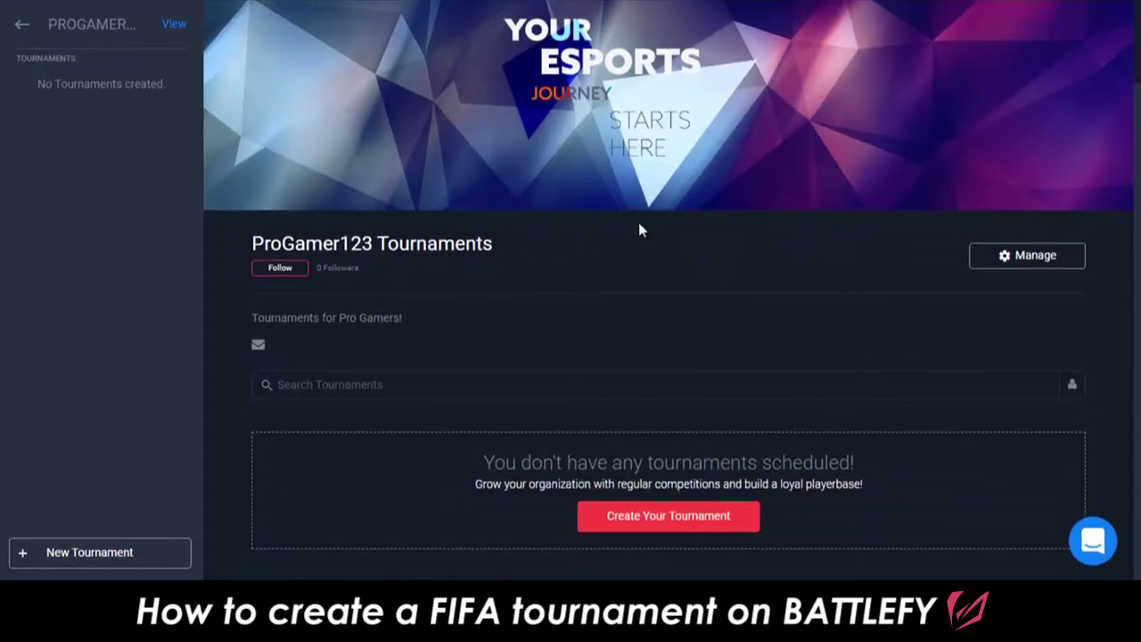
# Step: Begin a new tournament and pick FIFA 19 from the game catalog
pyautogui.click(742, 524)
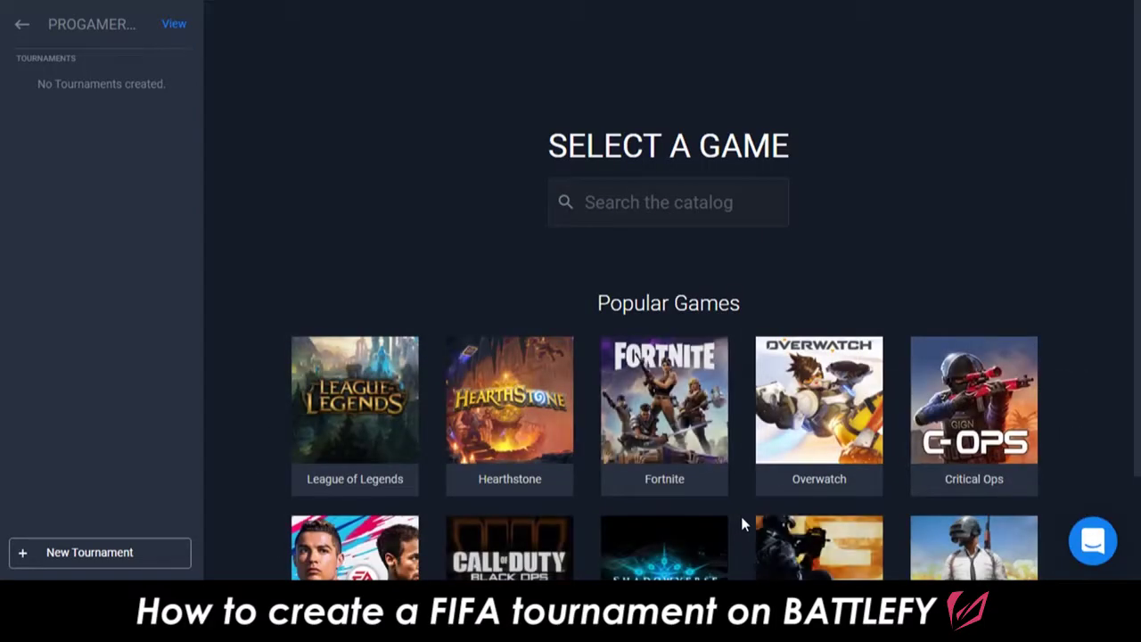
pyautogui.scroll(-2, 1084, 332)
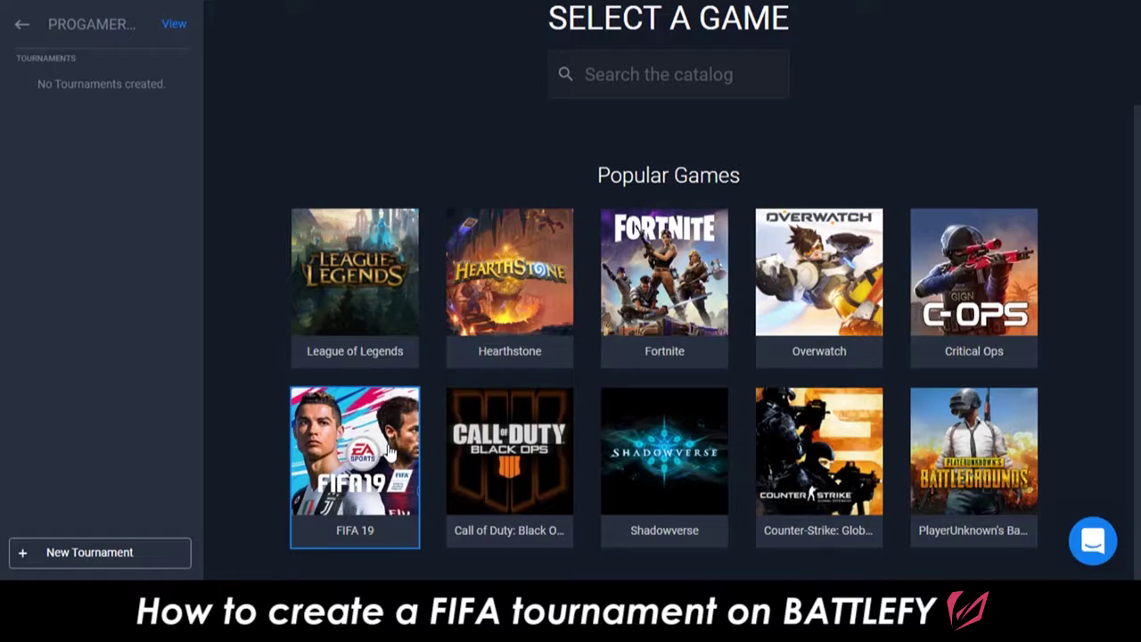
pyautogui.click(390, 451)
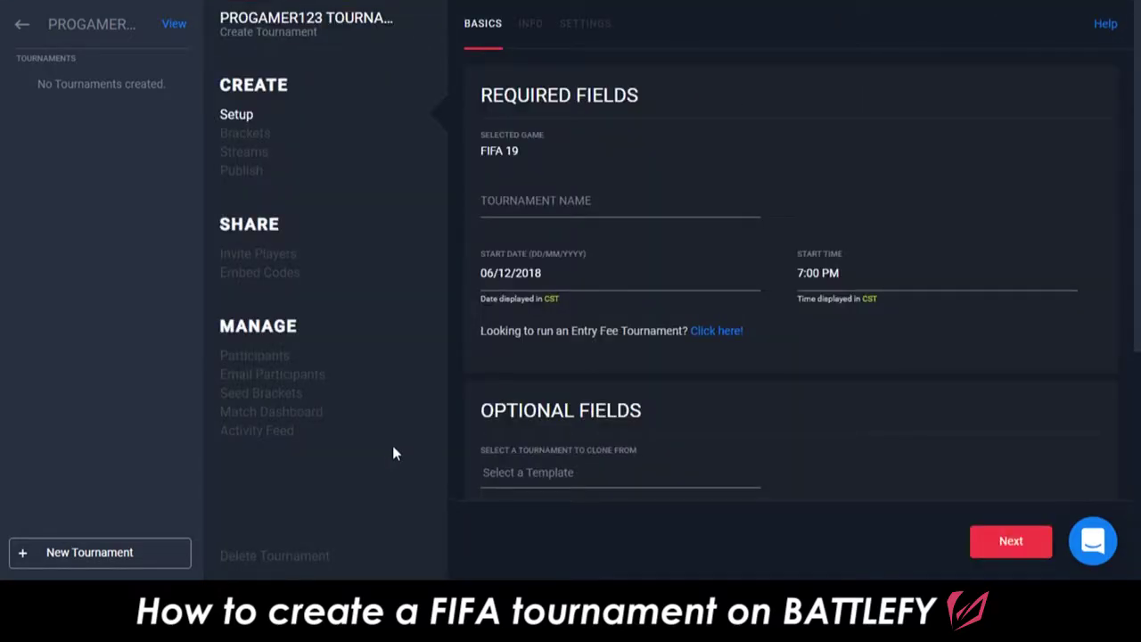
# Step: Name the tournament 'Pro FIFA Tournament', starting 08/12/2018 at 8:00 PM
pyautogui.click(604, 200)
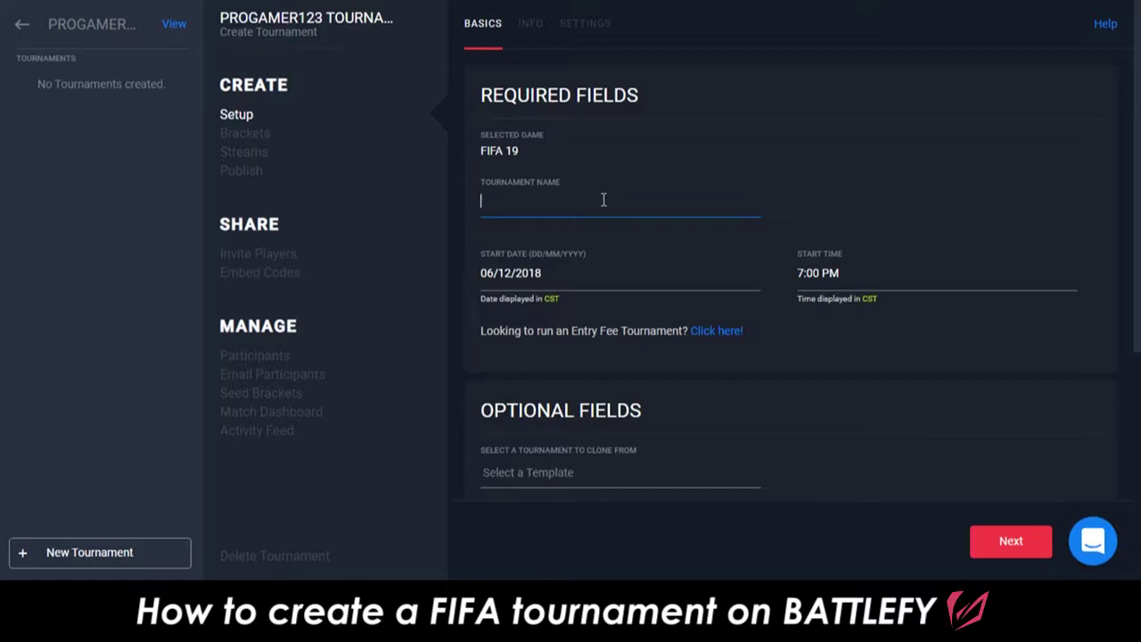
pyautogui.write('Pro FIFA Tournament')
pyautogui.press('Tab')
pyautogui.click(693, 380)
pyautogui.click(873, 273)
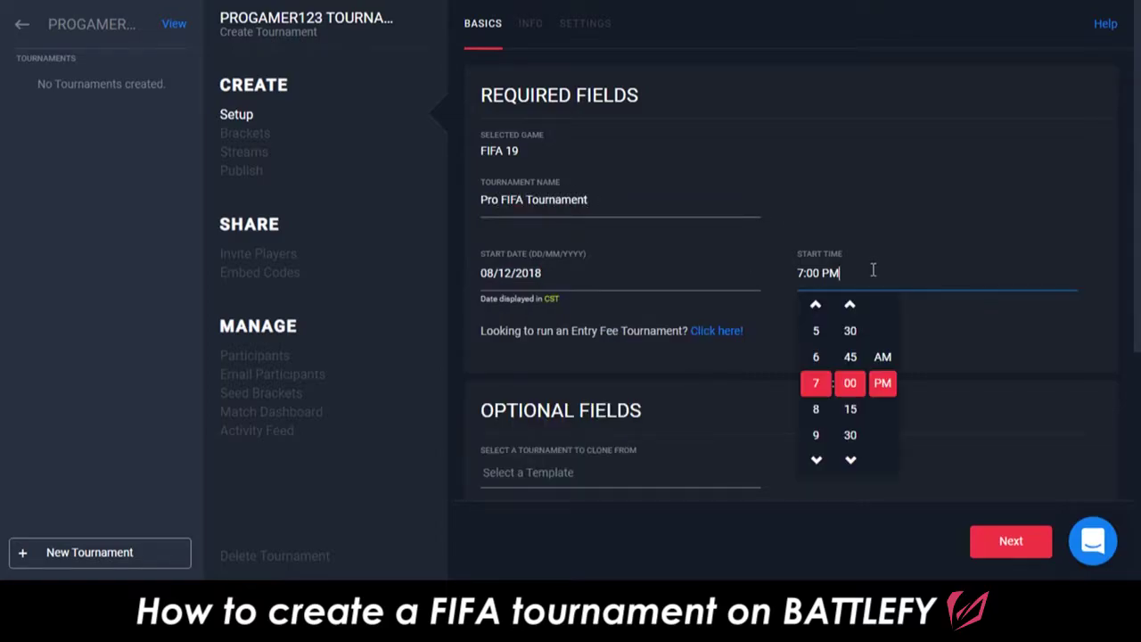
pyautogui.click(815, 304)
# Step: Review the rest of the setup form and continue to the Info step
pyautogui.scroll(-3, 767, 375)
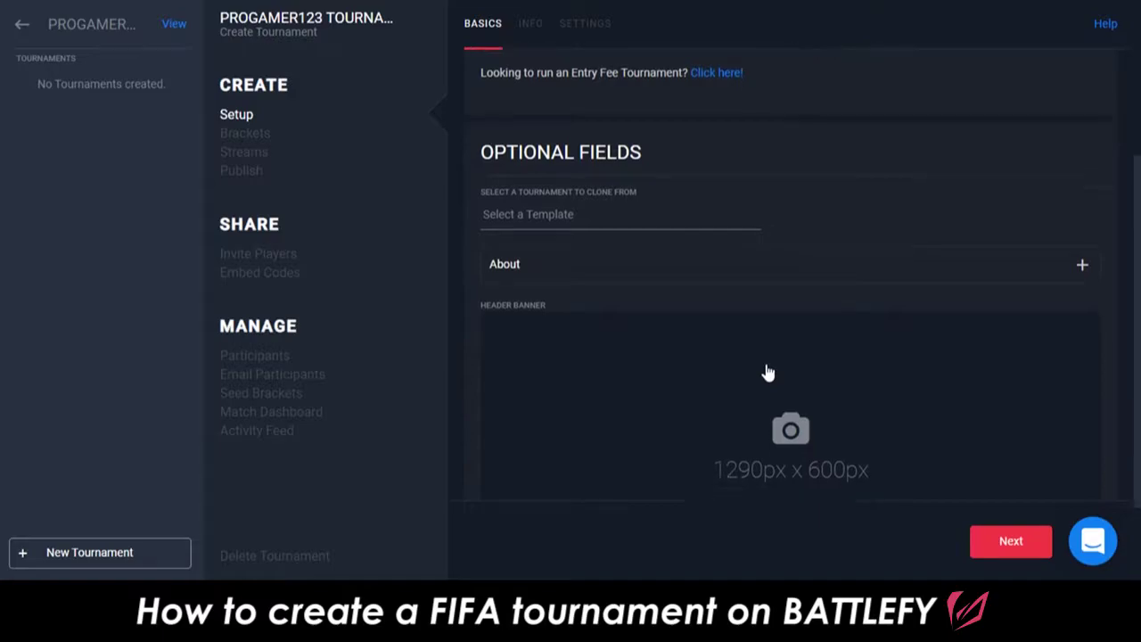
pyautogui.scroll(-1, 767, 367)
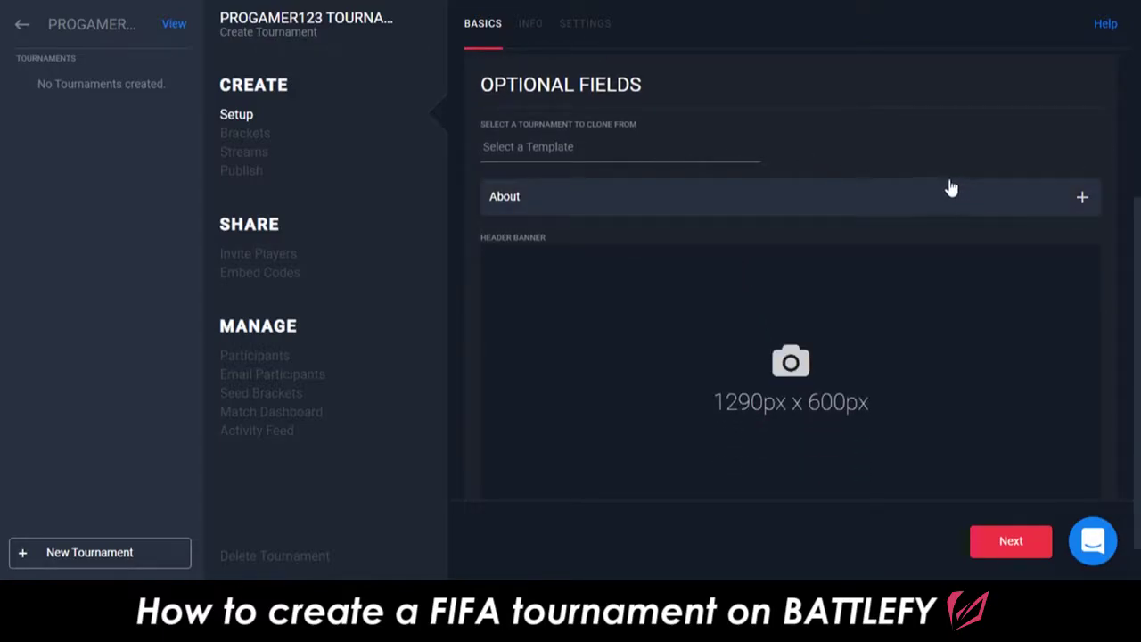
pyautogui.scroll(-1, 952, 196)
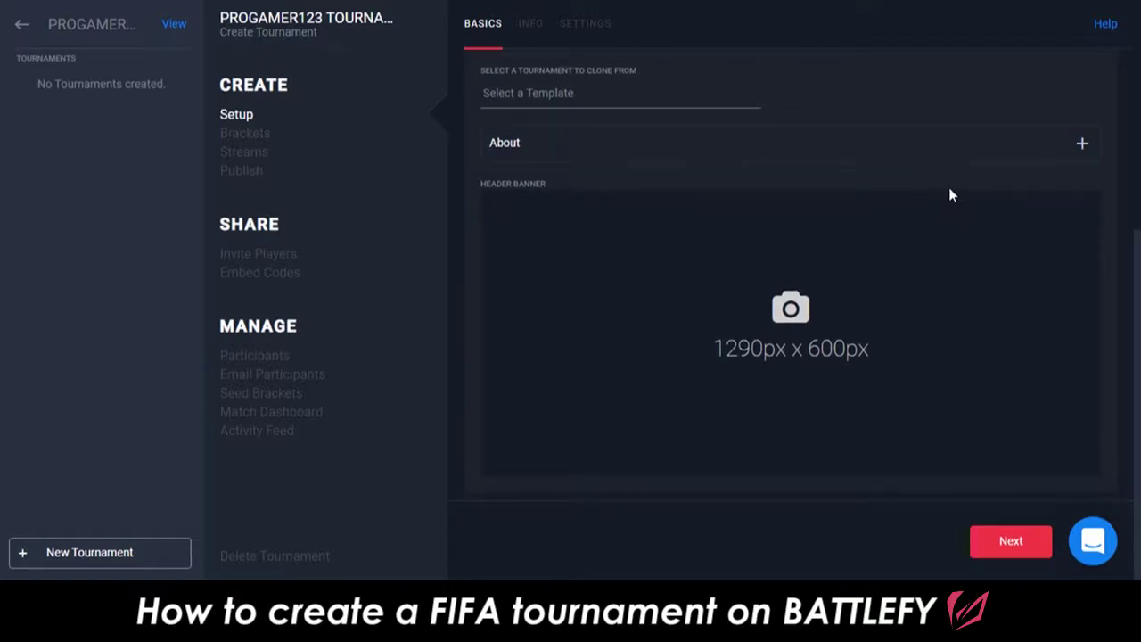
pyautogui.scroll(1, 875, 259)
pyautogui.scroll(1, 874, 258)
pyautogui.scroll(-2, 891, 312)
pyautogui.scroll(3, 911, 390)
pyautogui.click(1009, 541)
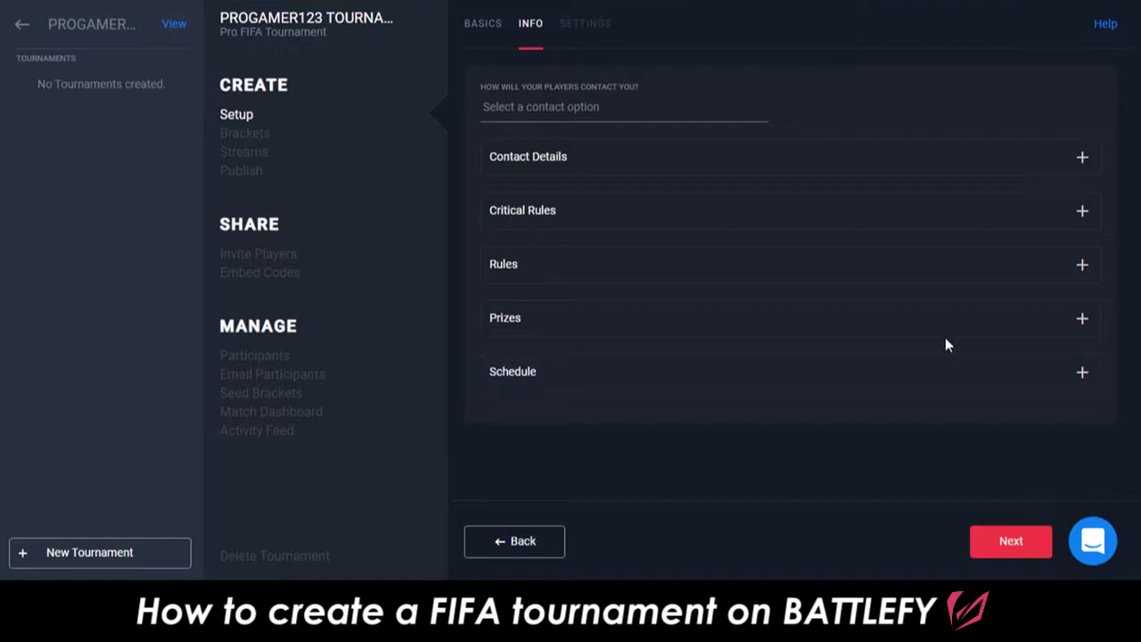
# Step: Make Discord the contact method with invite link progamer123.com/discord, then continue to Settings
pyautogui.click(622, 107)
pyautogui.click(577, 145)
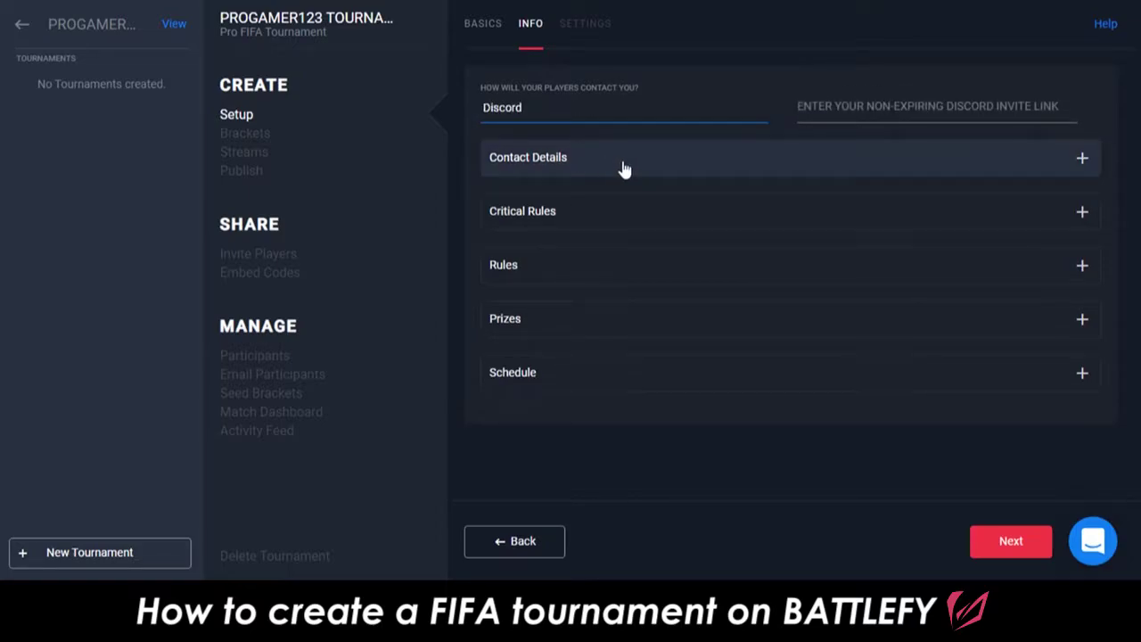
pyautogui.click(919, 110)
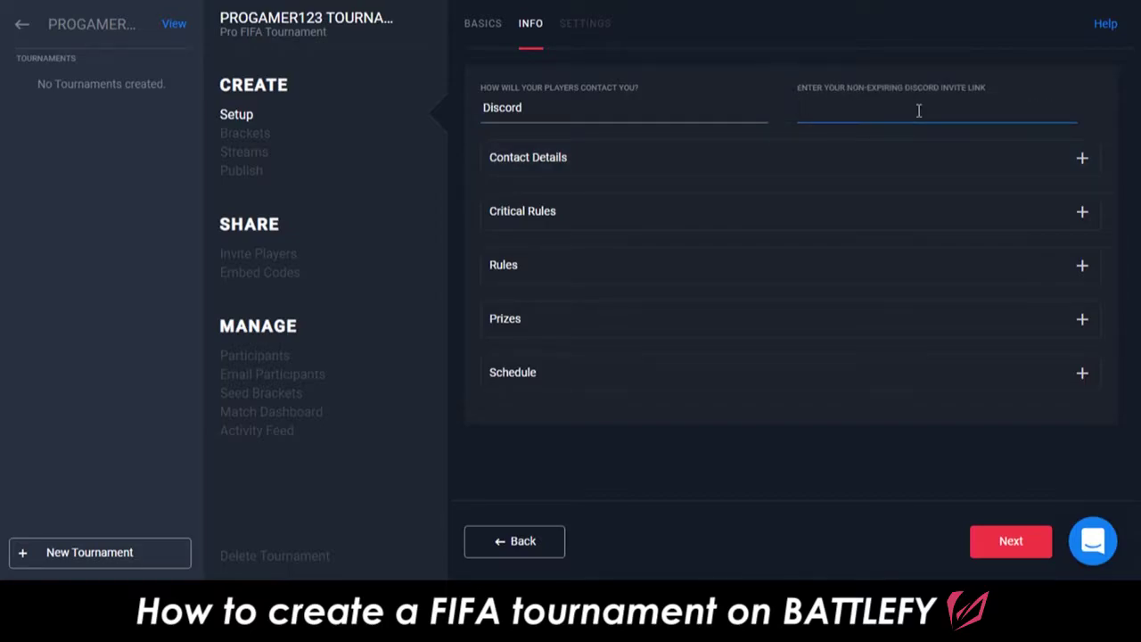
pyautogui.write('progamer123.com')
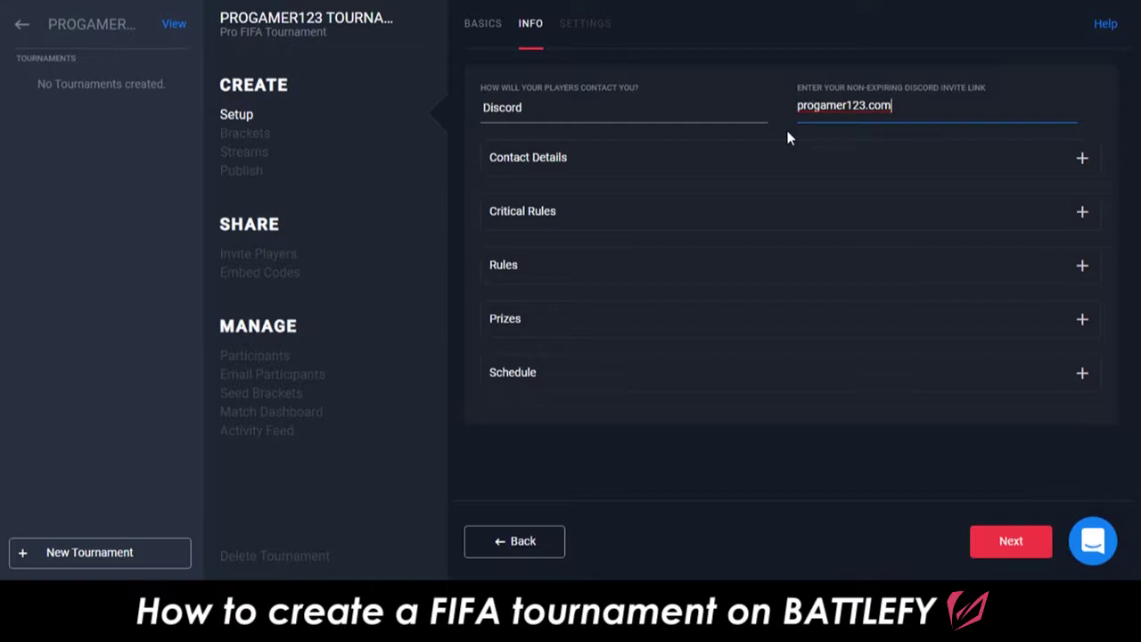
pyautogui.write('/discord')
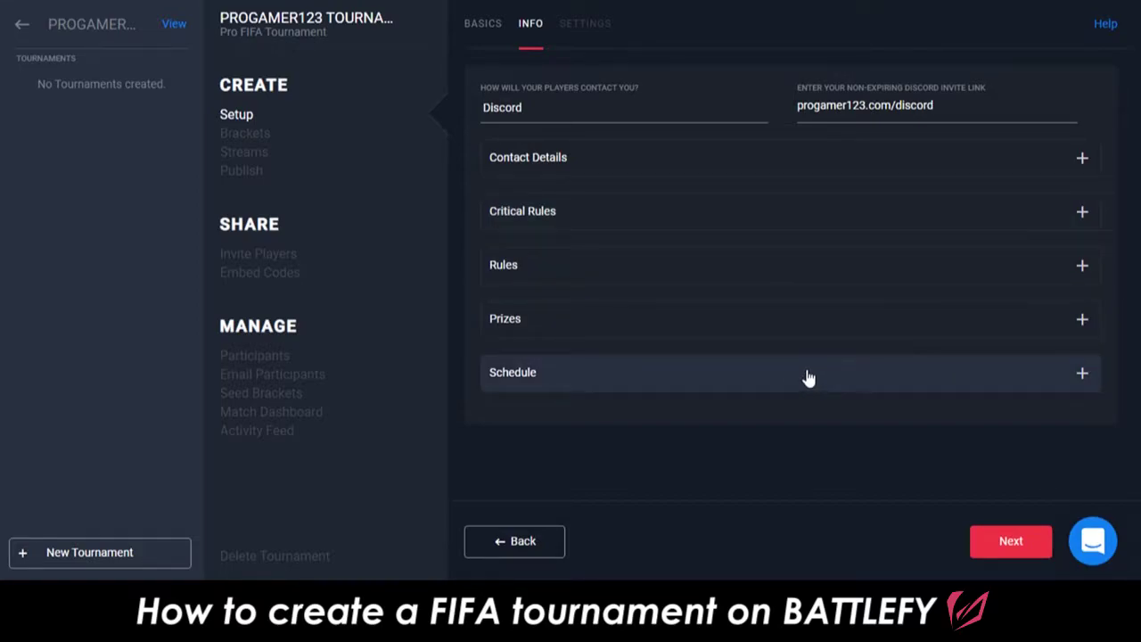
pyautogui.click(1037, 543)
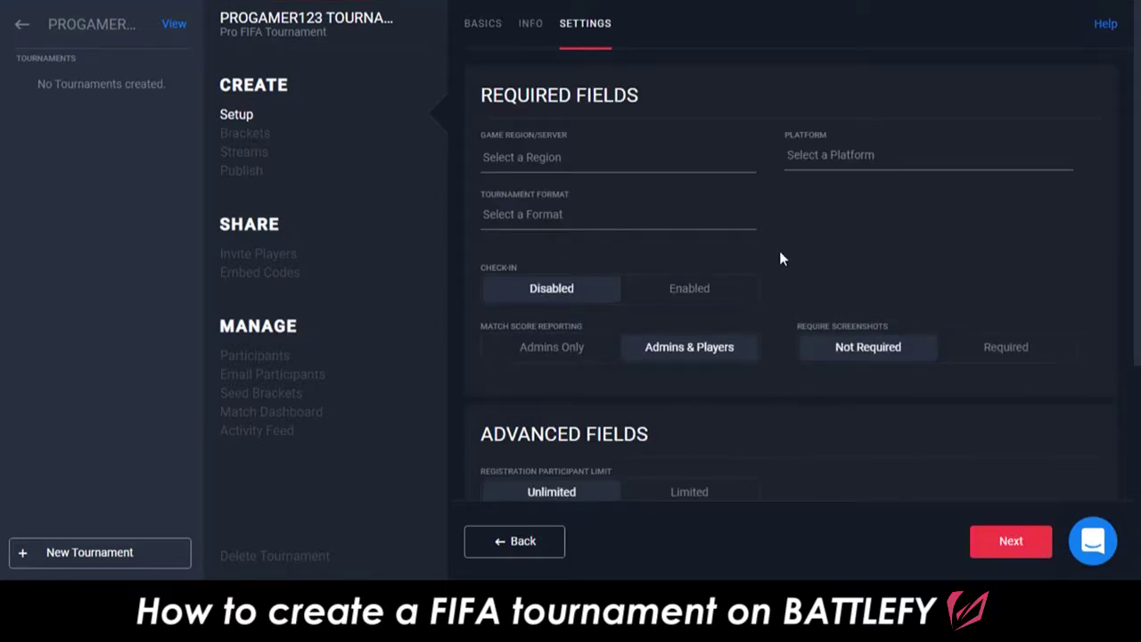
# Step: Set the region to North America, platform to PlayStation 4 and format to 1v1
pyautogui.click(559, 163)
pyautogui.click(617, 256)
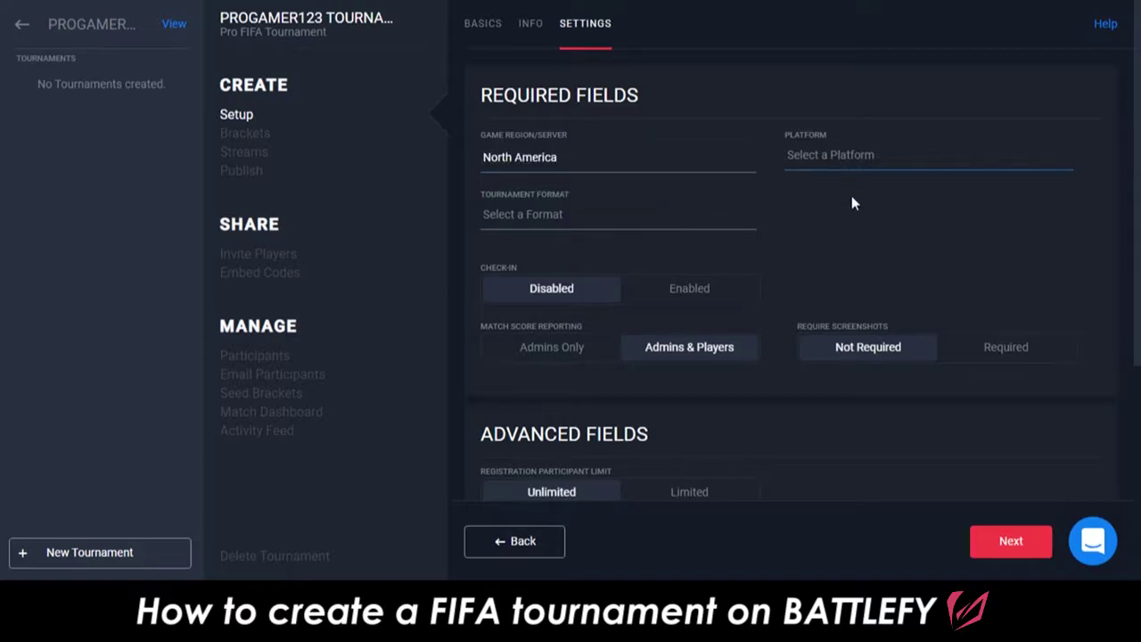
pyautogui.click(893, 205)
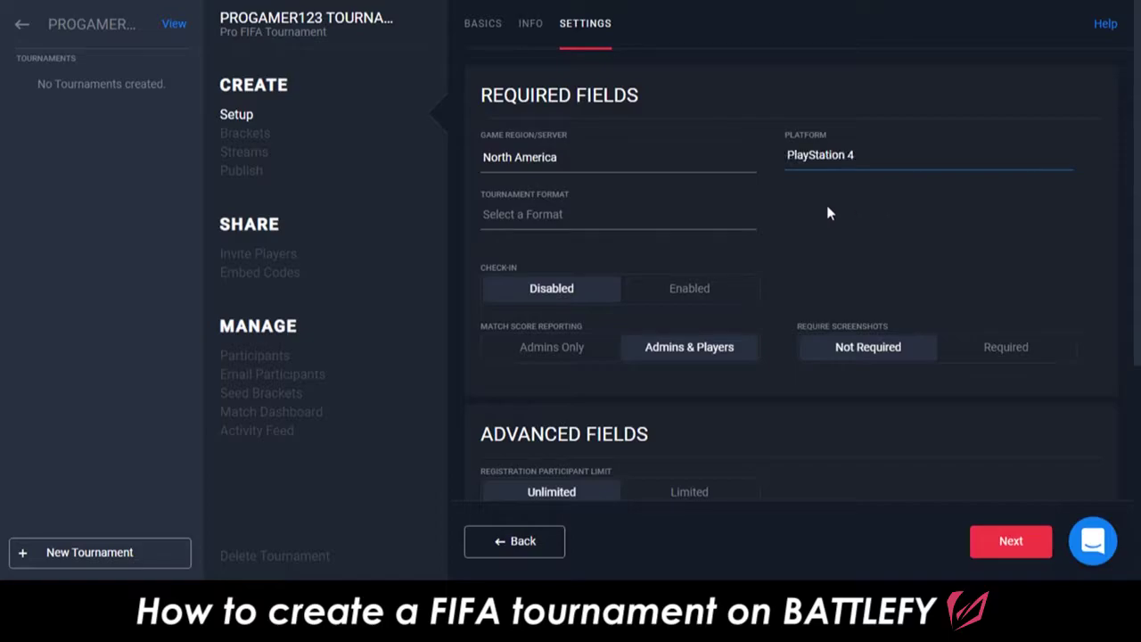
pyautogui.click(551, 221)
pyautogui.click(551, 259)
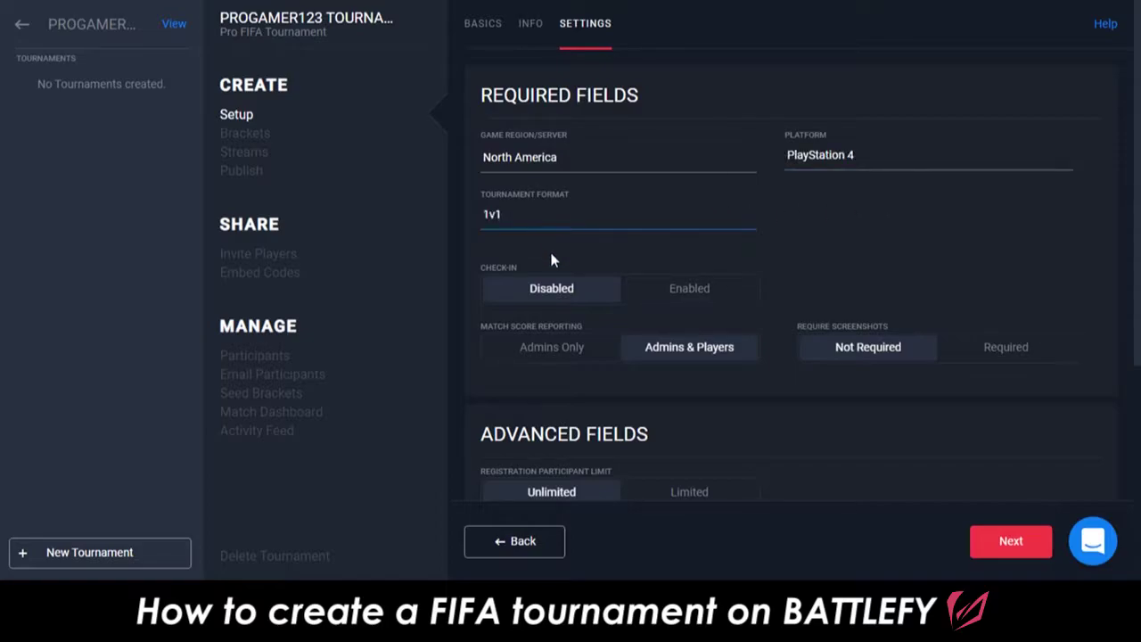
# Step: Enable check-in, screenshot-required score reports and bracket country flags, then continue to Brackets
pyautogui.scroll(-1, 789, 241)
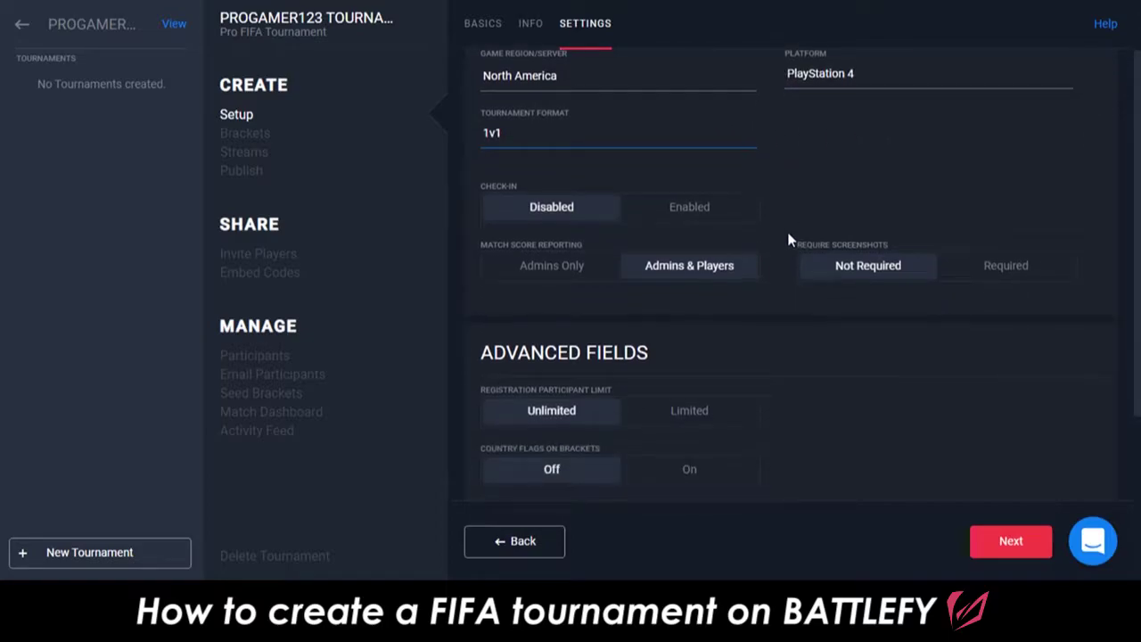
pyautogui.click(695, 214)
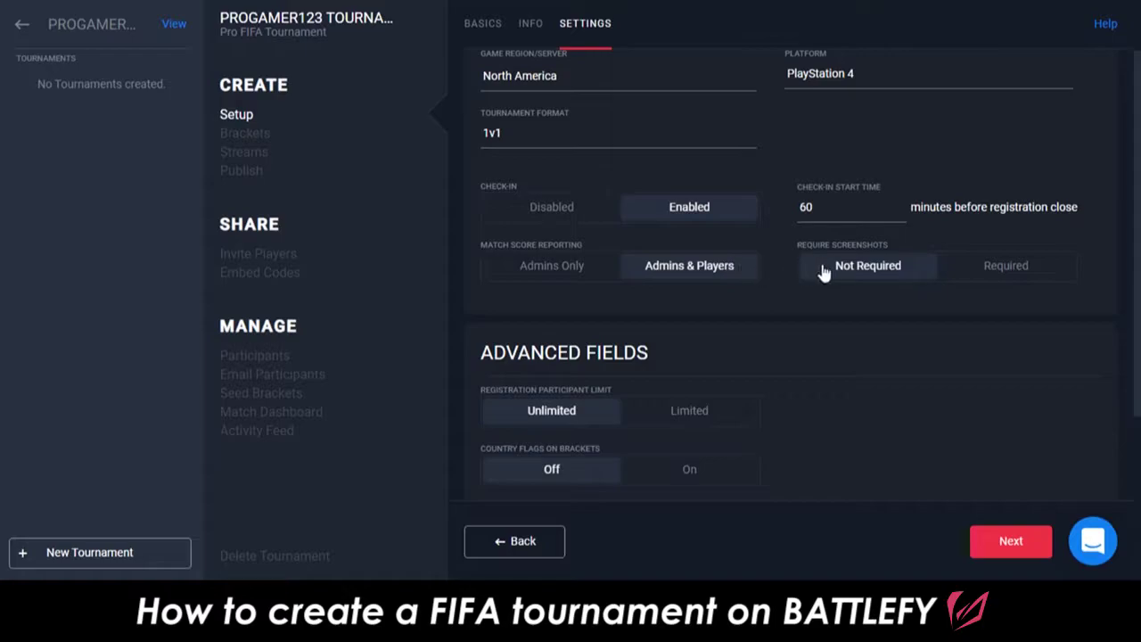
pyautogui.click(1039, 272)
pyautogui.scroll(-3, 779, 257)
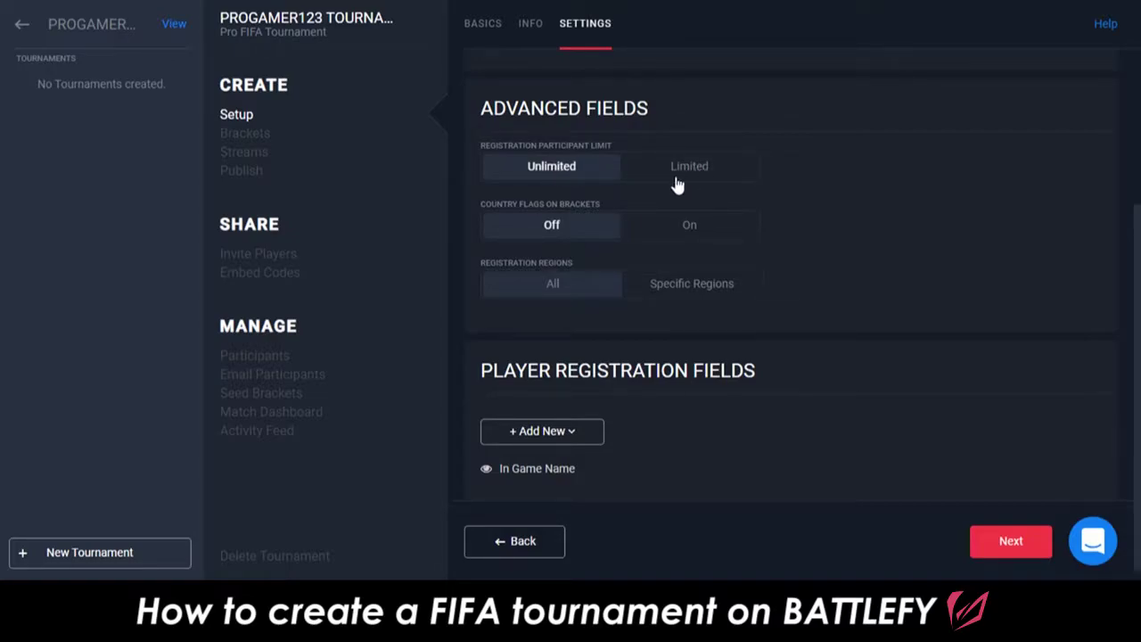
pyautogui.click(693, 229)
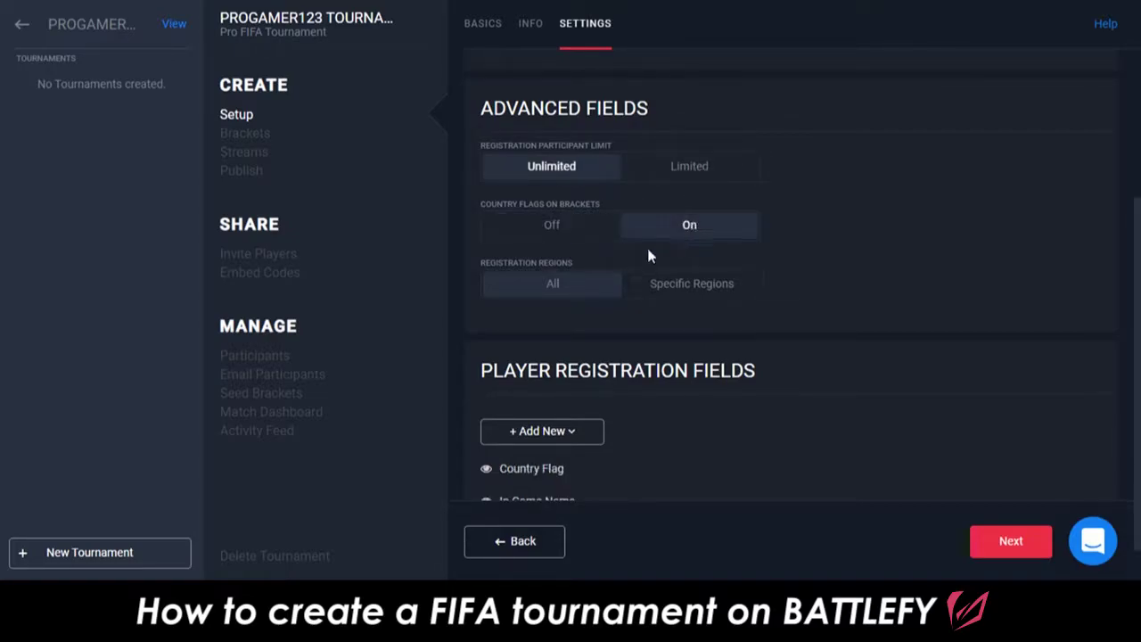
pyautogui.scroll(-1, 862, 226)
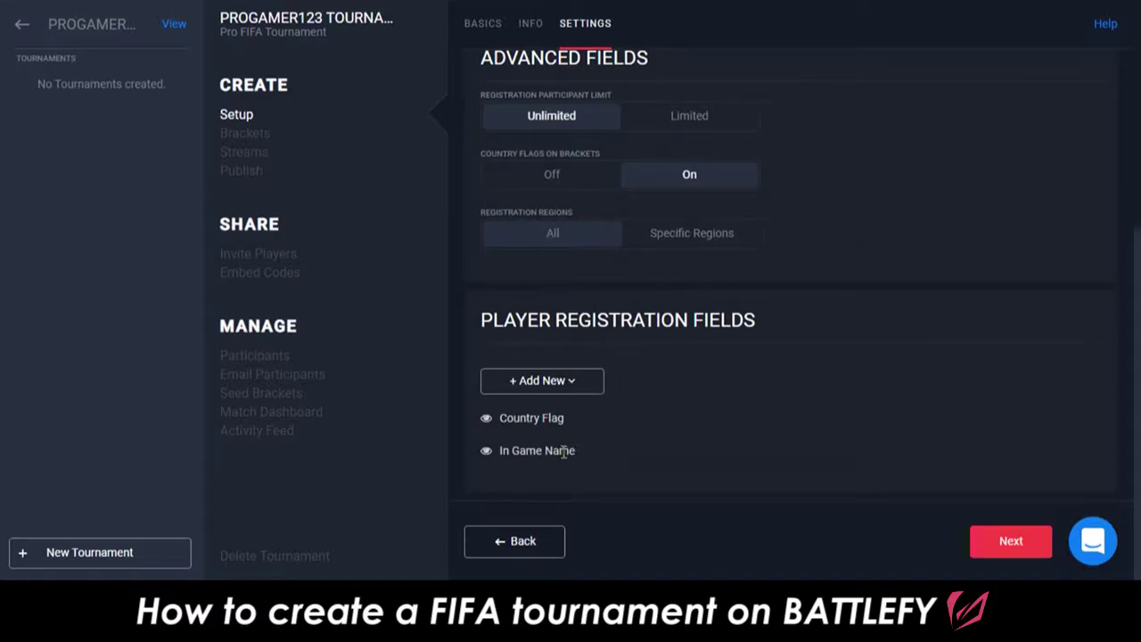
pyautogui.click(1011, 539)
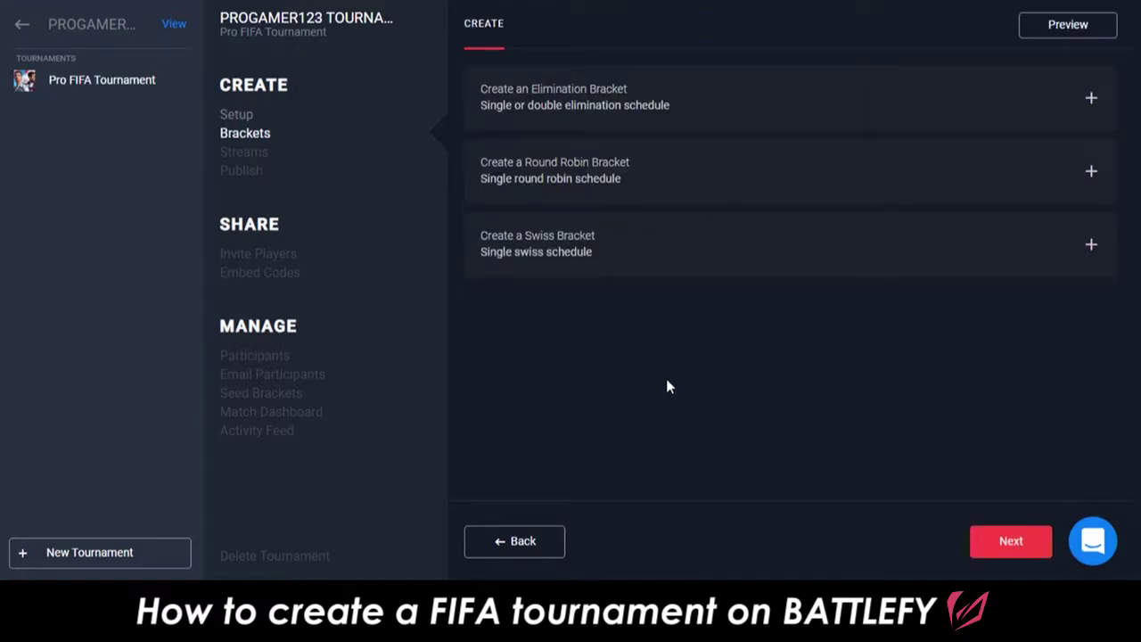
# Step: Create elimination bracket 'Pro FIFA Bracket 1' with 15-minute match check-in and a third-place match
pyautogui.click(707, 107)
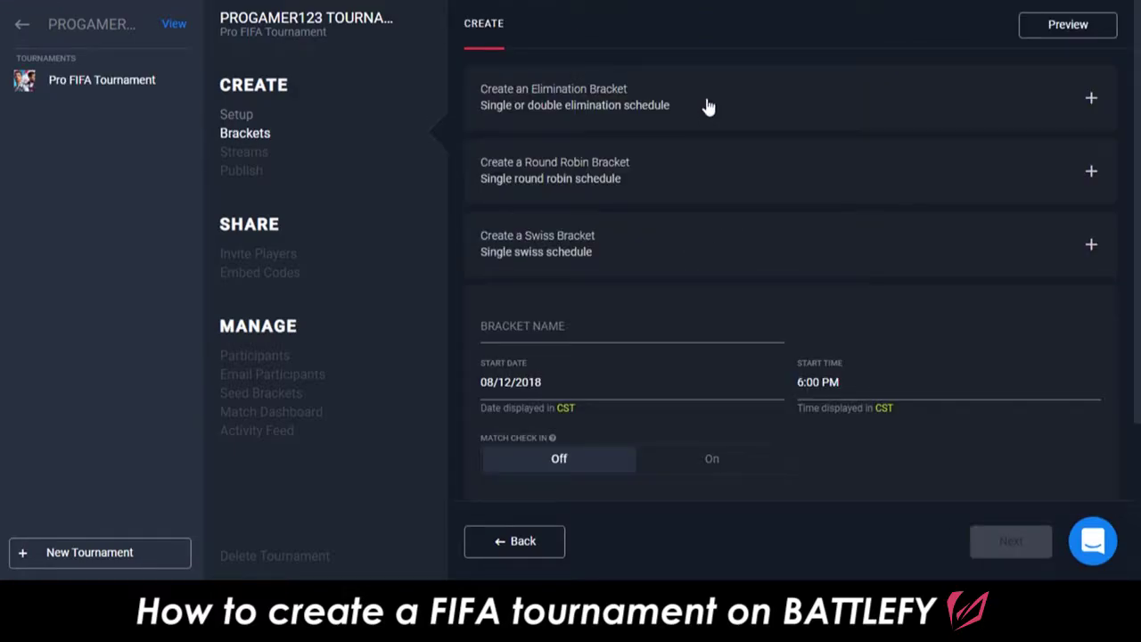
pyautogui.click(531, 331)
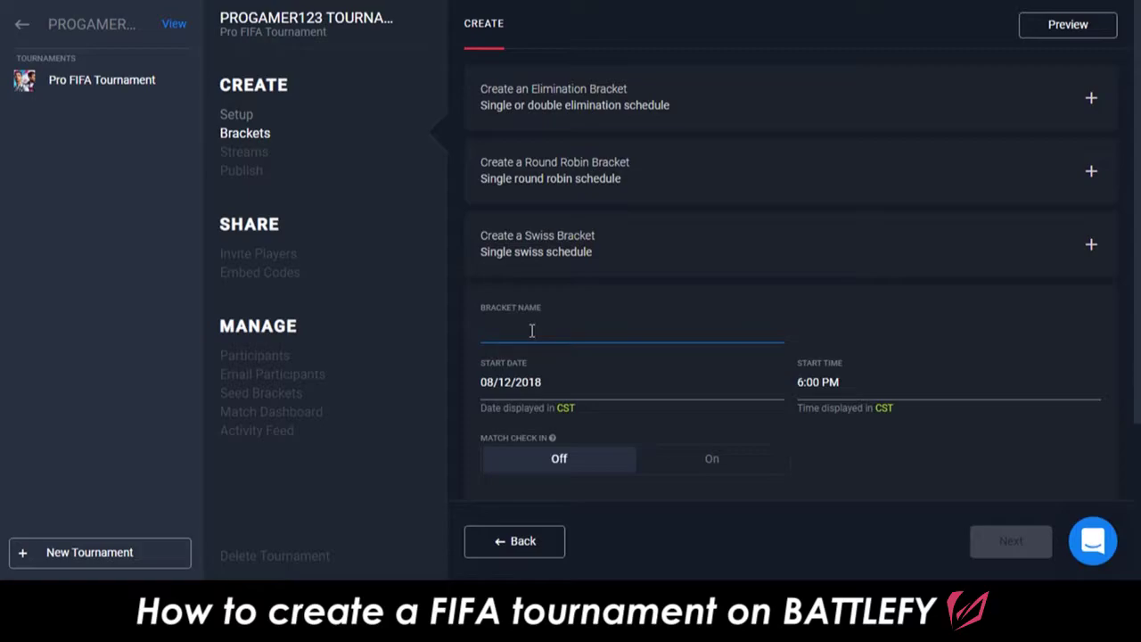
pyautogui.write('Pro FIFA Bracket 1')
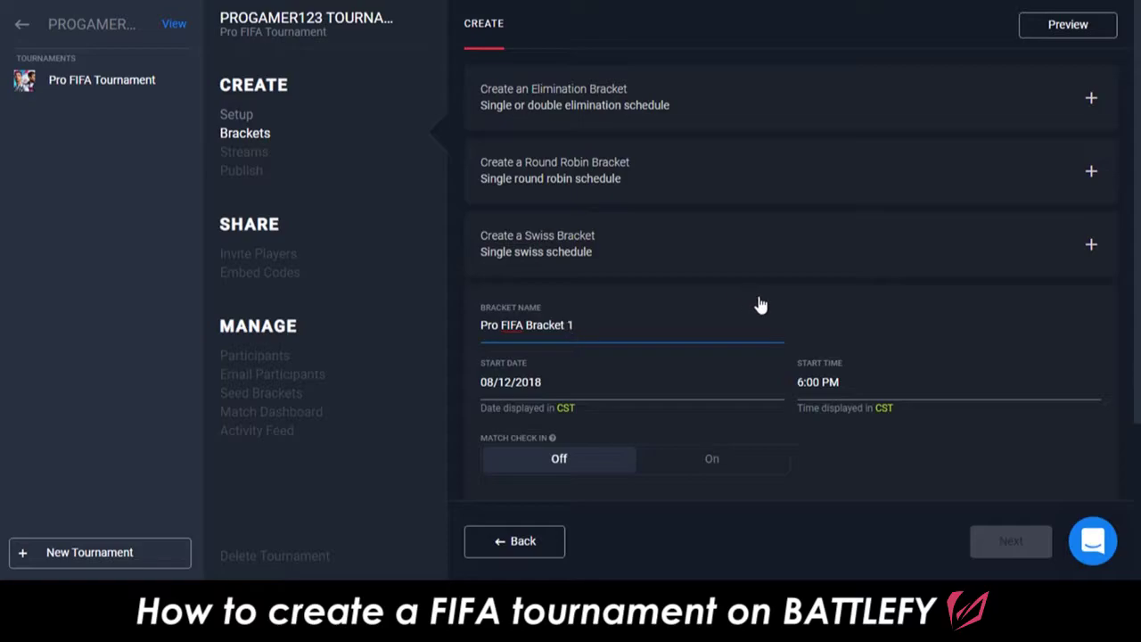
pyautogui.scroll(-1, 761, 305)
pyautogui.scroll(-3, 760, 305)
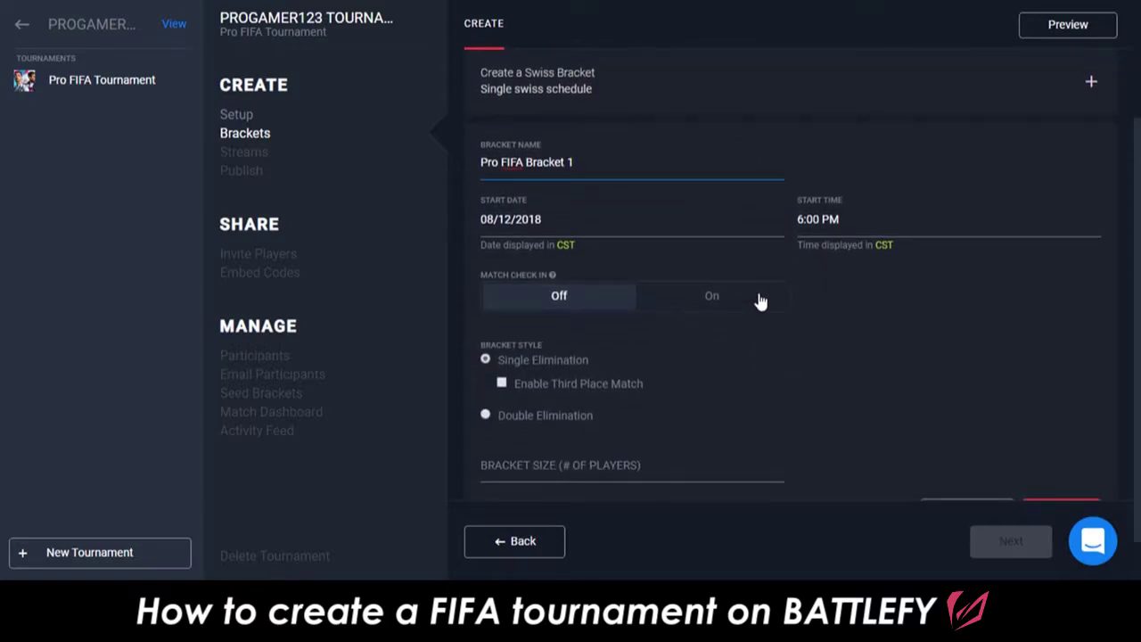
pyautogui.click(712, 299)
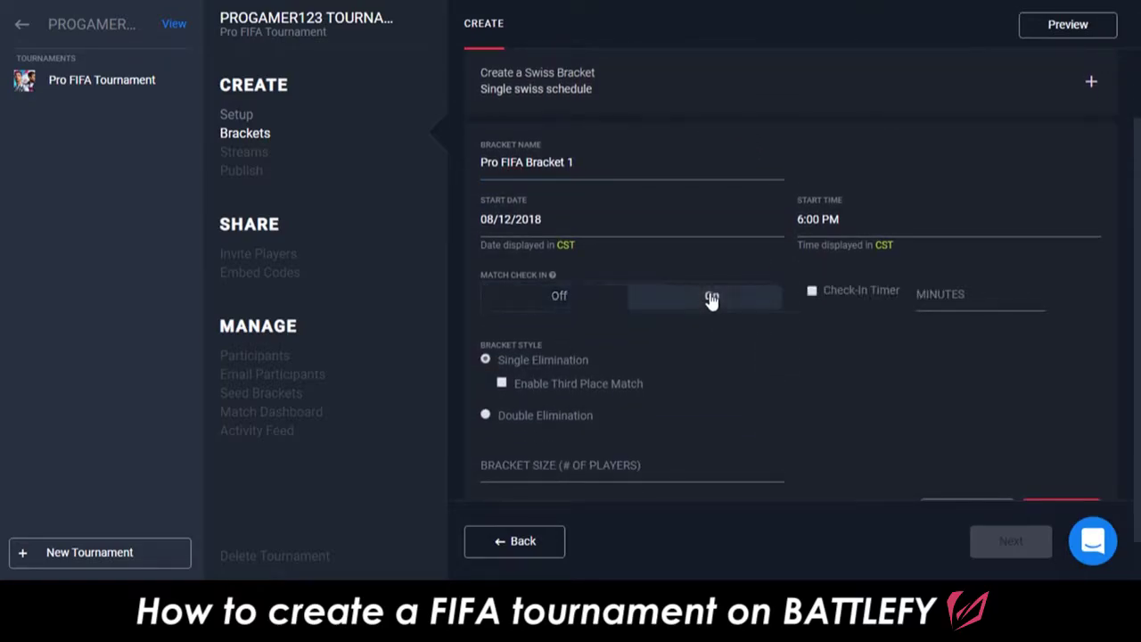
pyautogui.click(811, 293)
pyautogui.click(970, 300)
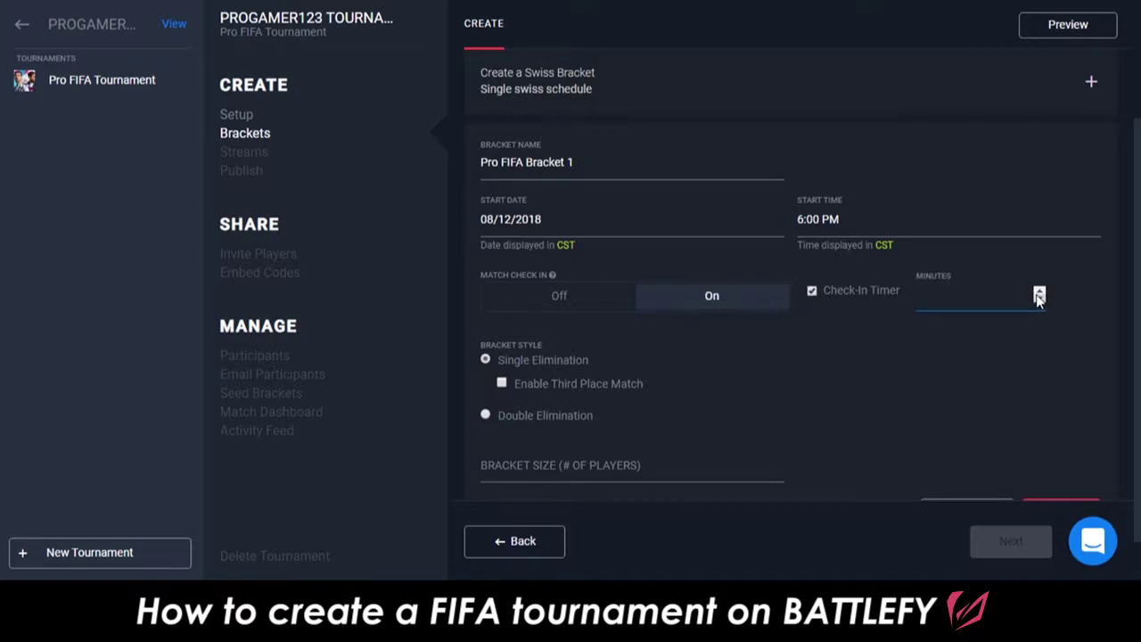
pyautogui.write('15')
pyautogui.click(704, 365)
# Step: Set the bracket size to 32, make Round 5 best of 3, and add it
pyautogui.scroll(-1, 739, 368)
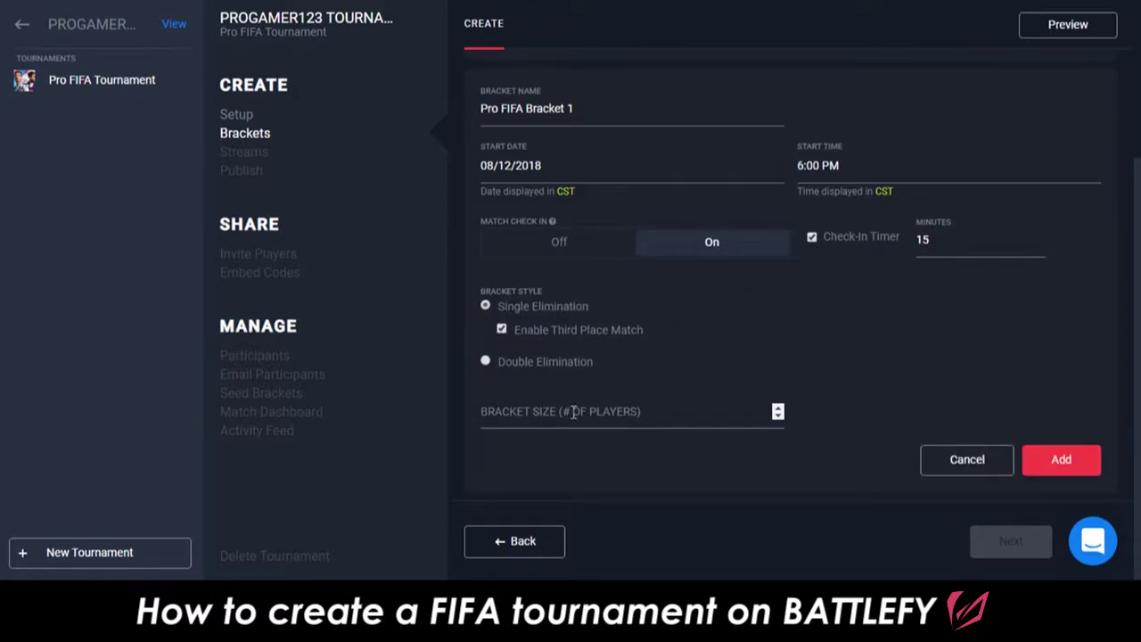
pyautogui.click(573, 411)
pyautogui.write('32')
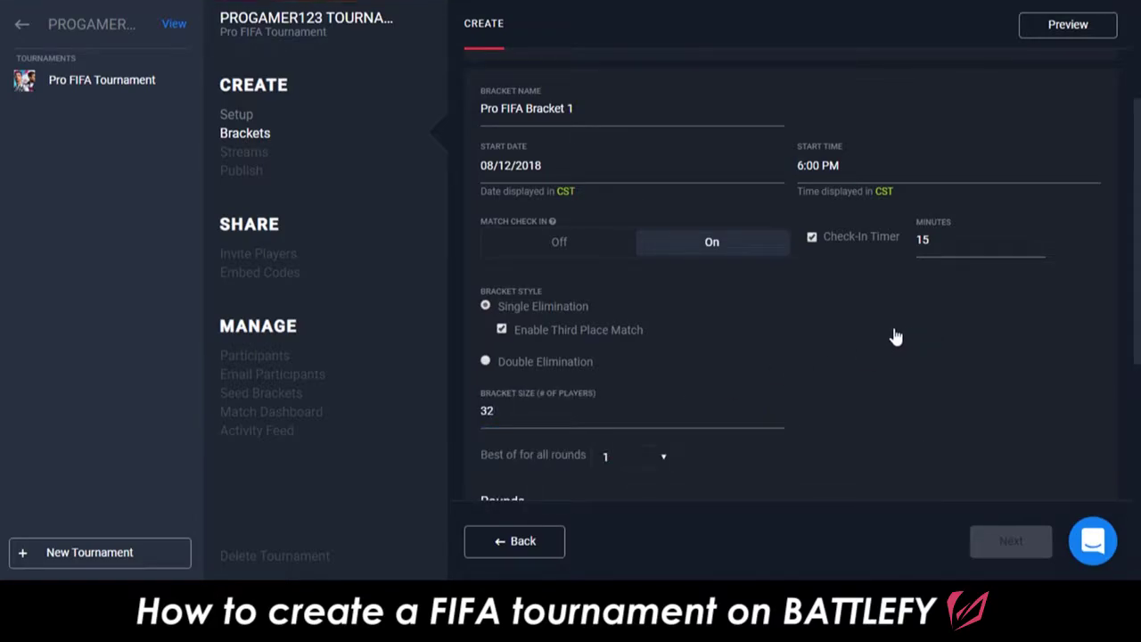
pyautogui.scroll(-4, 896, 337)
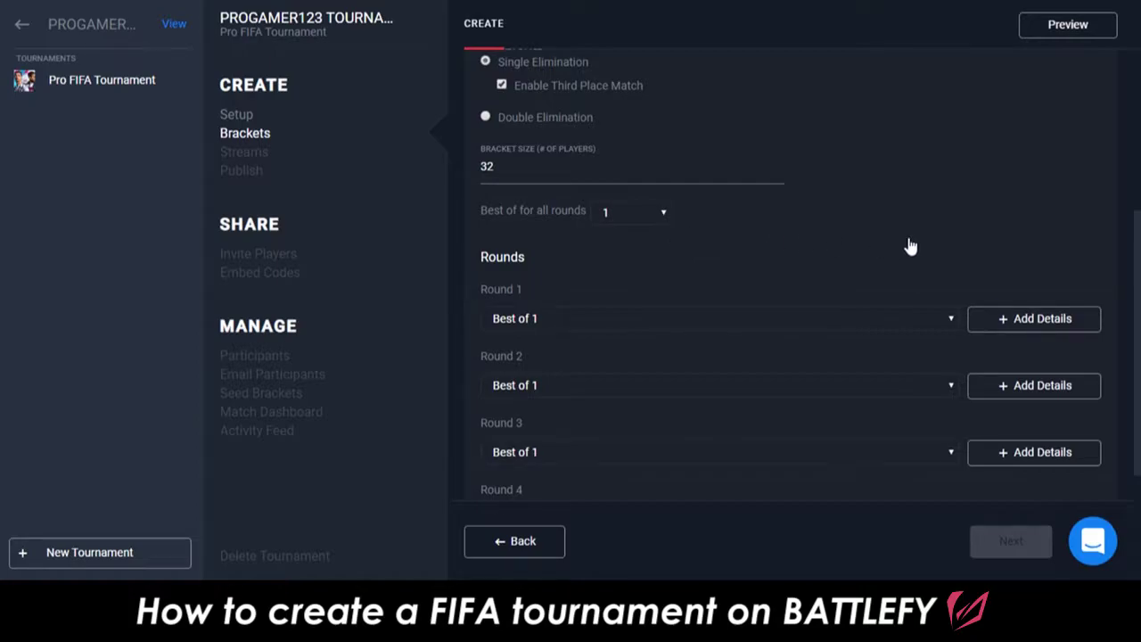
pyautogui.scroll(-3, 906, 246)
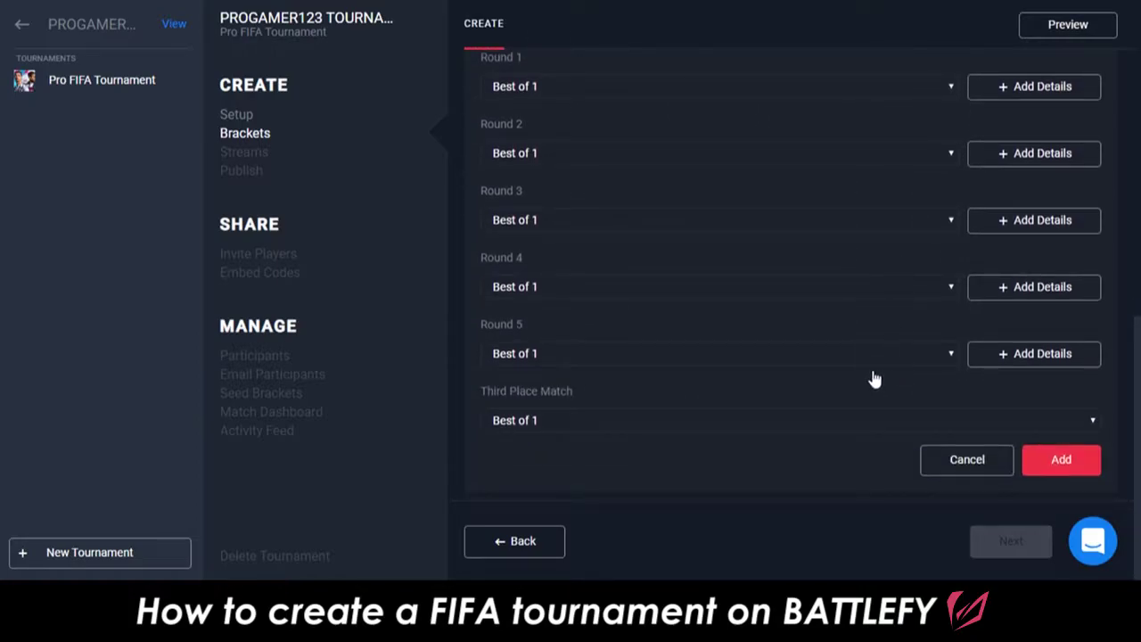
pyautogui.click(950, 357)
pyautogui.click(553, 392)
pyautogui.click(1086, 465)
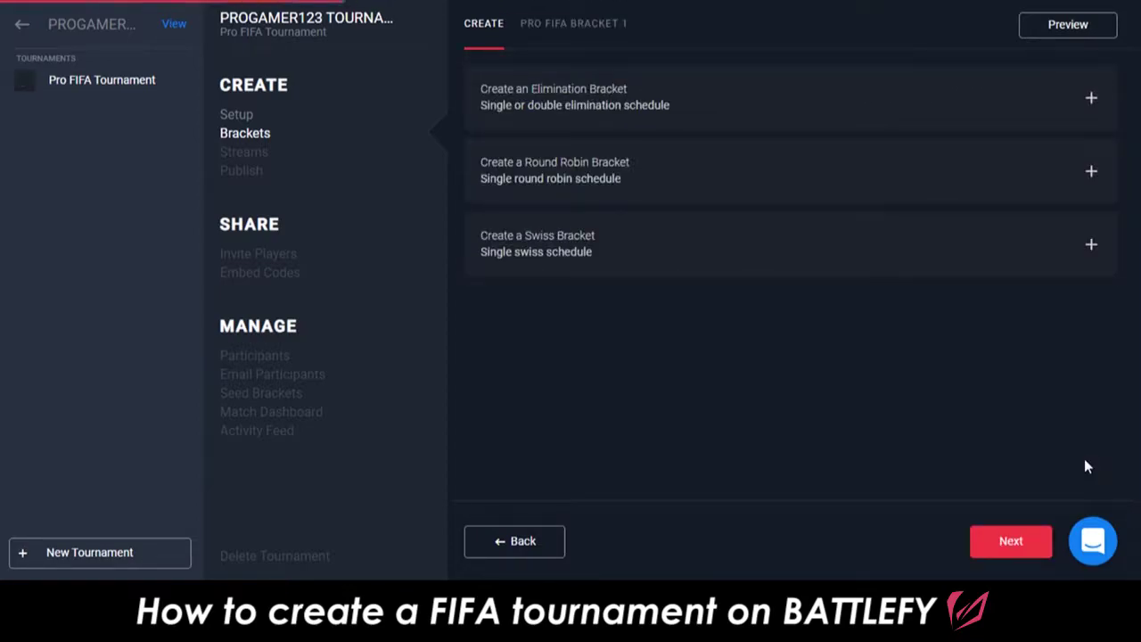
# Step: Review Pro FIFA Bracket 1's settings, then skip Streams to reach the Publish step
pyautogui.click(603, 34)
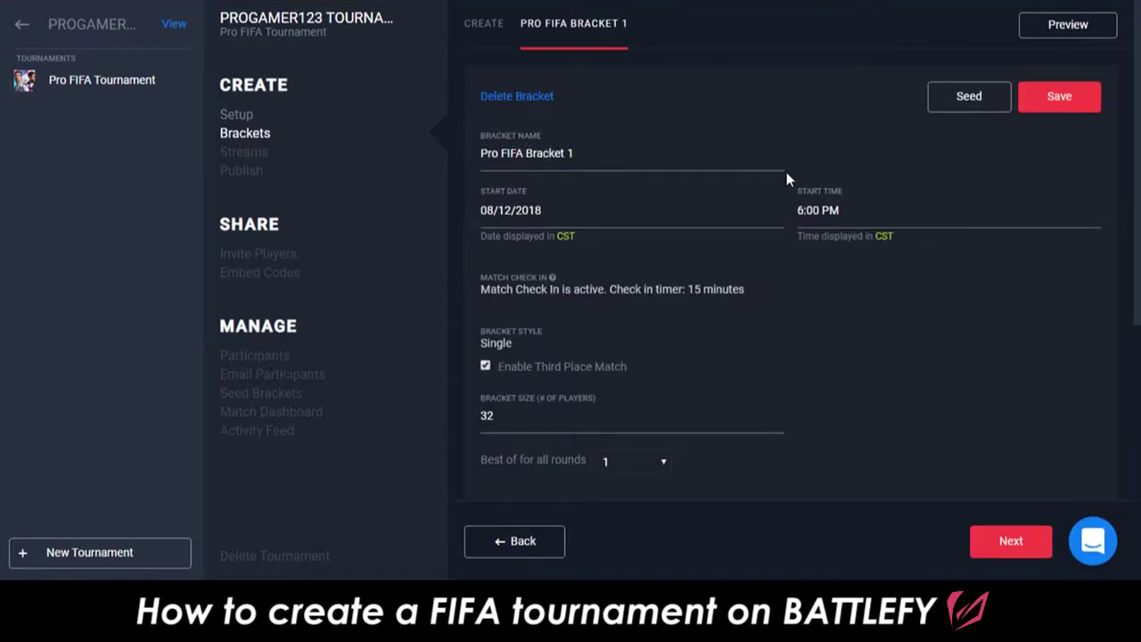
pyautogui.scroll(-4, 786, 172)
pyautogui.scroll(-2, 786, 172)
pyautogui.scroll(6, 787, 172)
pyautogui.click(1011, 544)
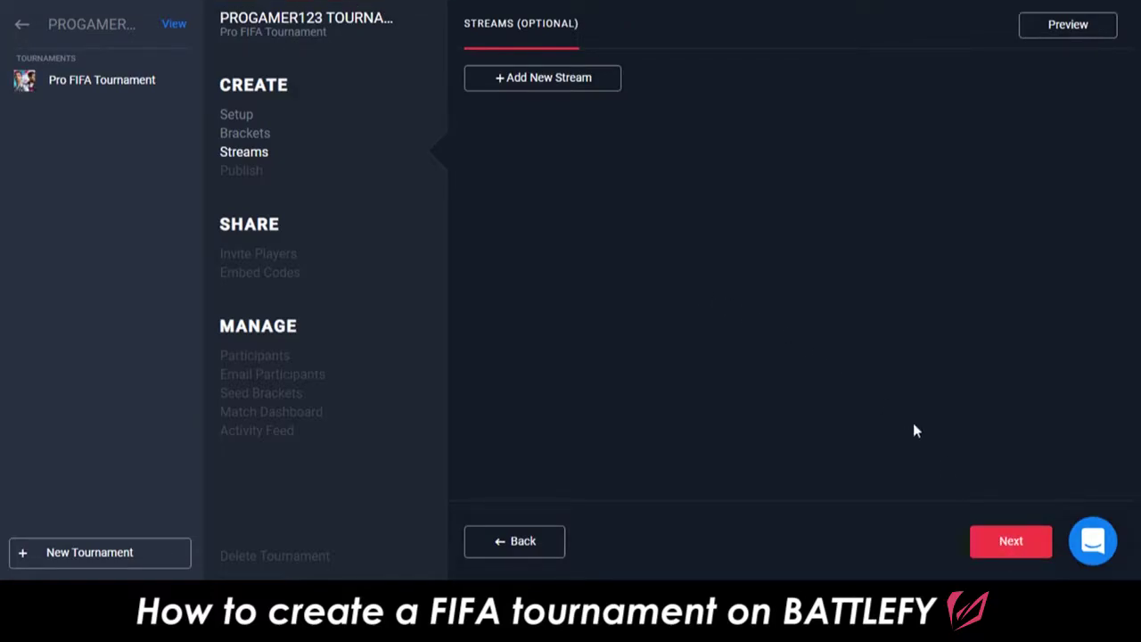
pyautogui.click(1012, 542)
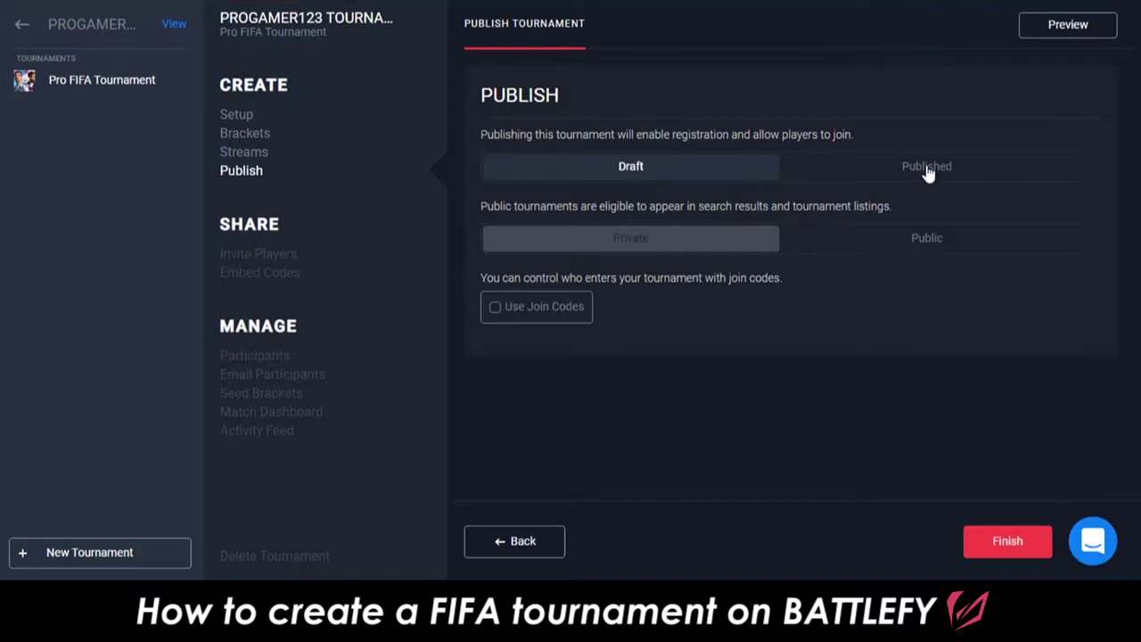
# Step: Set the tournament to Published and Public and finish
pyautogui.click(992, 172)
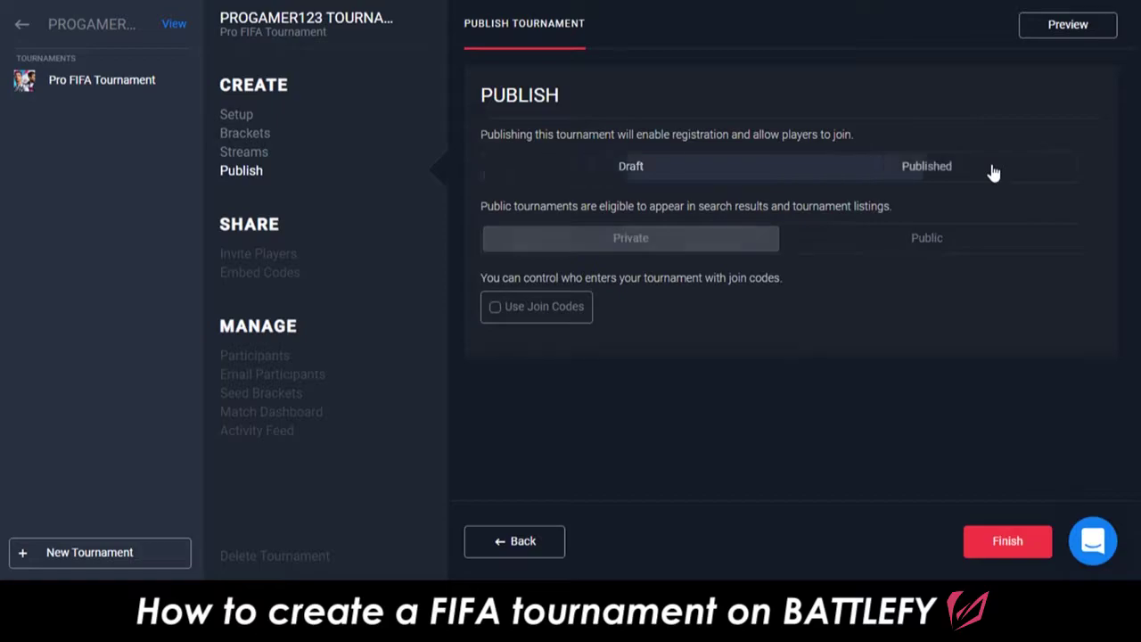
pyautogui.click(1015, 241)
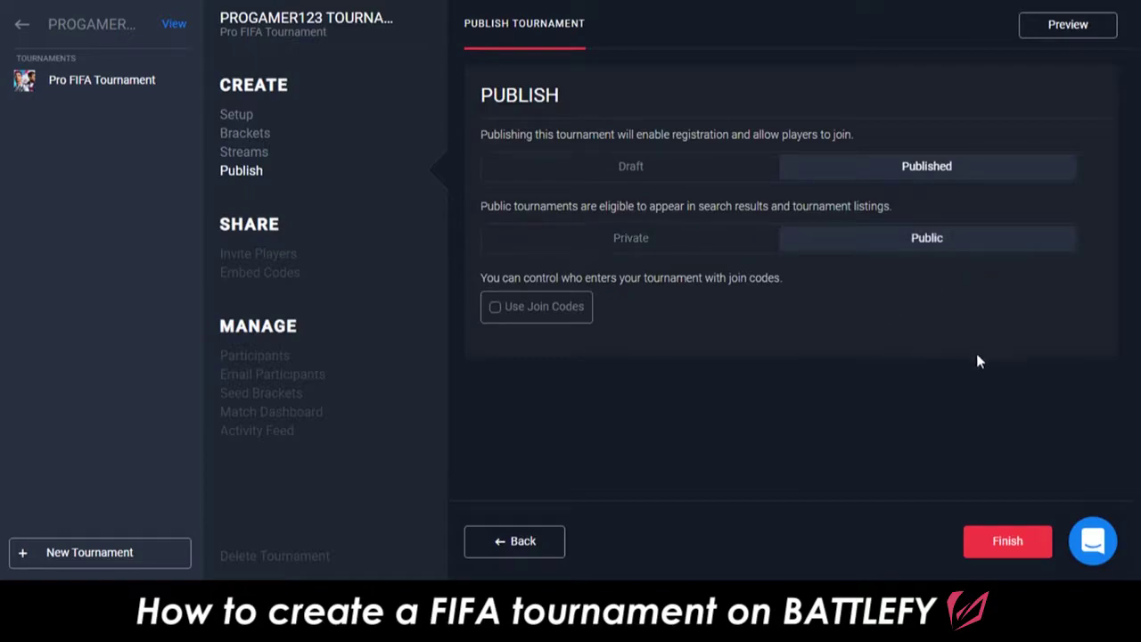
pyautogui.click(1036, 547)
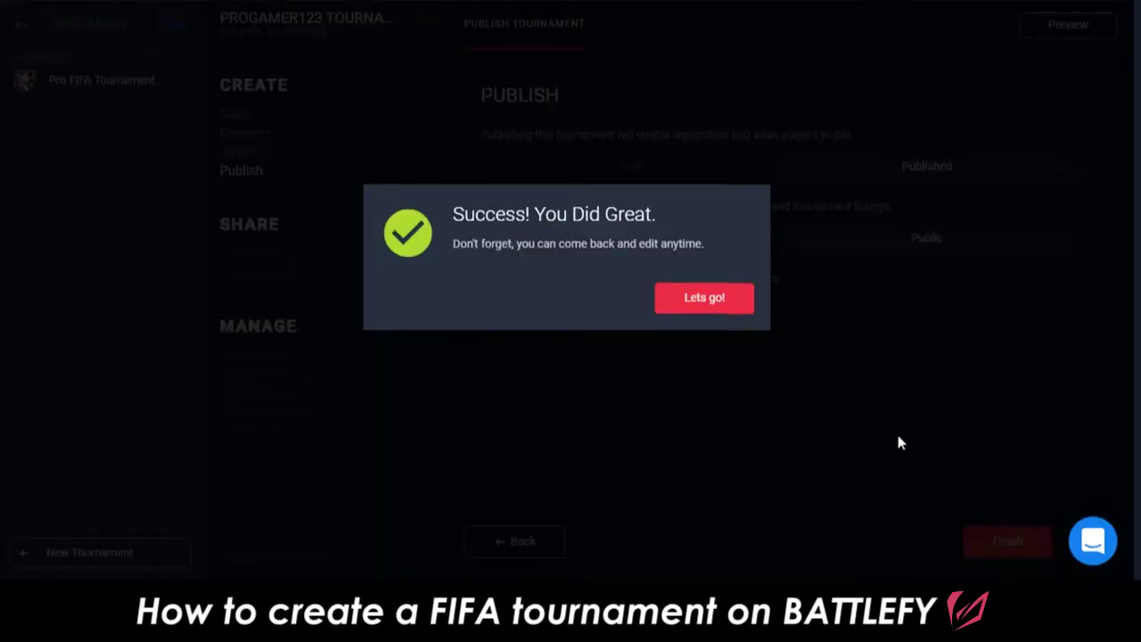
# Step: Close the success message and go to the Pro FIFA Tournament page from the sidebar
pyautogui.click(736, 303)
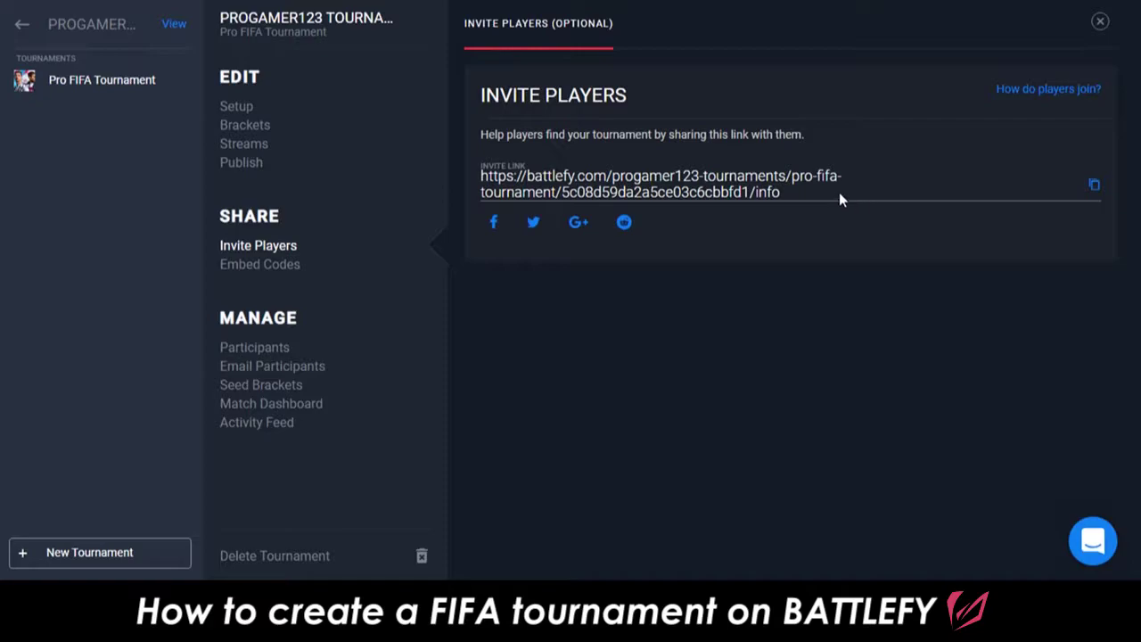
pyautogui.click(86, 82)
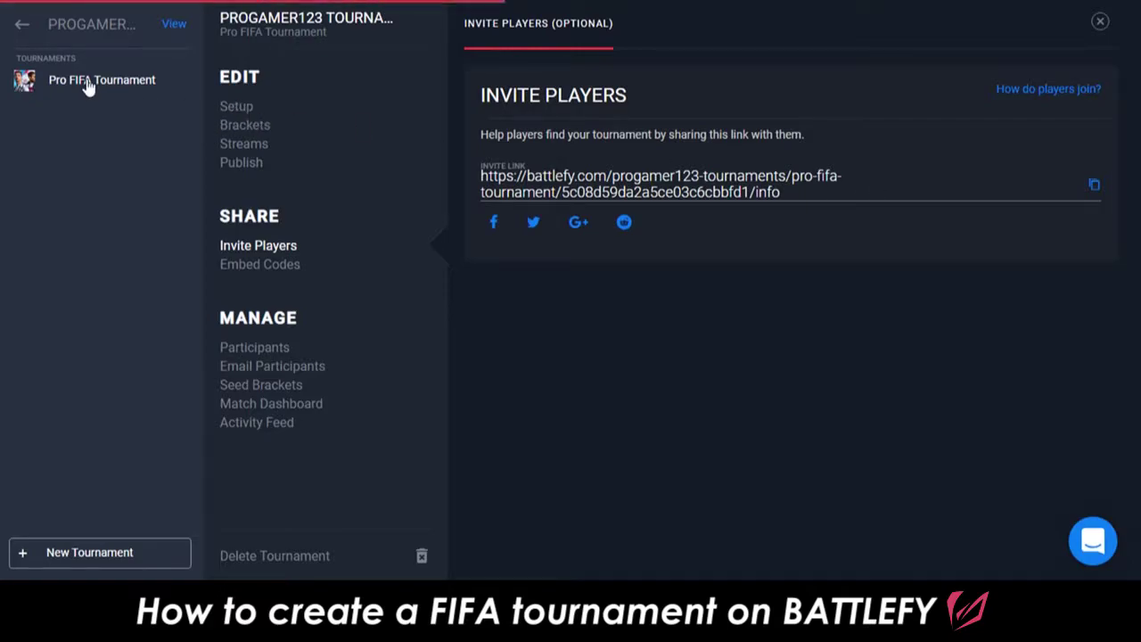